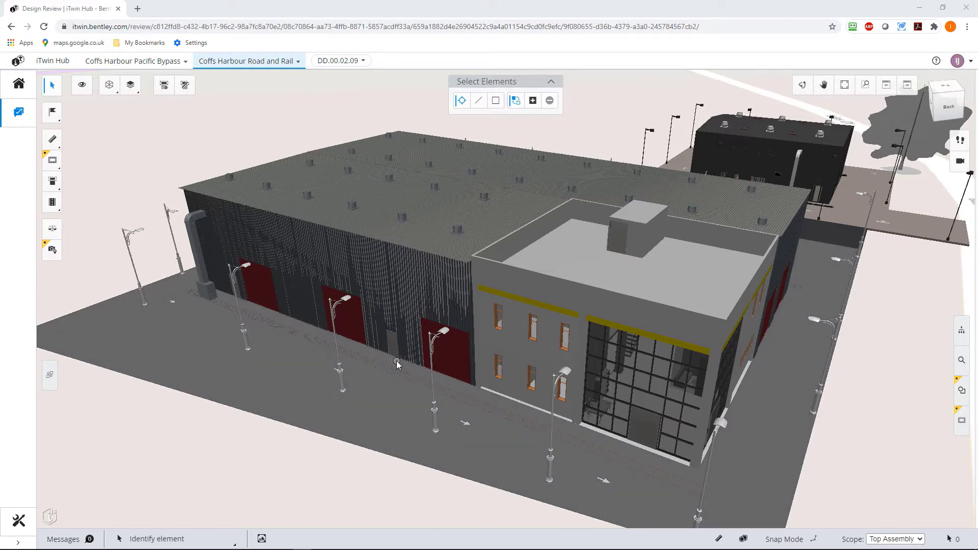
- Open the saved view "Highlighted Beams" and dismiss the list of saved views
click(261, 539)
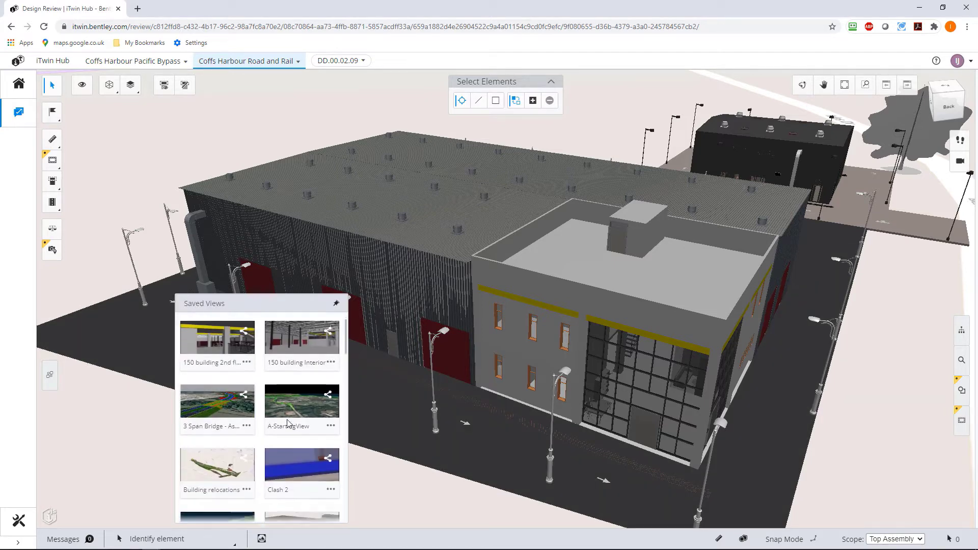
scroll(288, 423, down, 1)
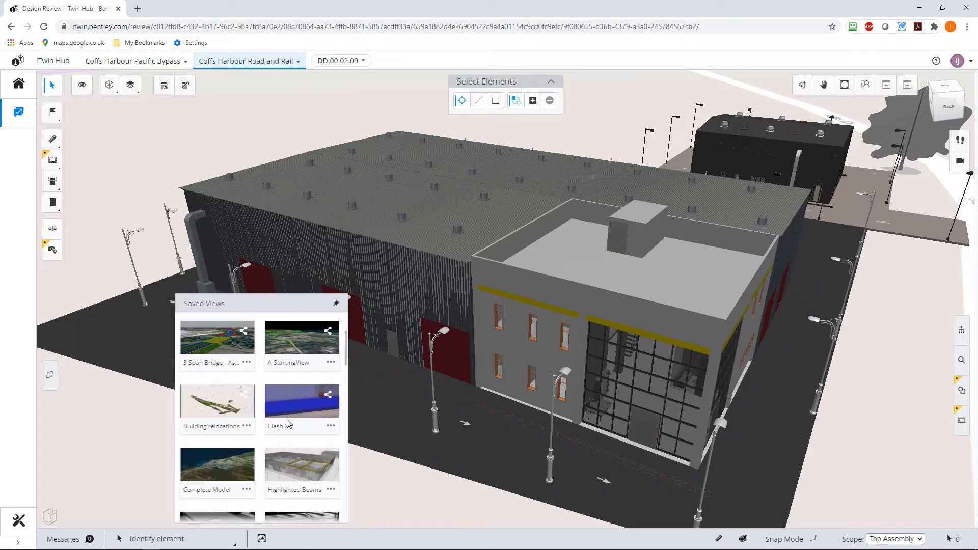
click(320, 478)
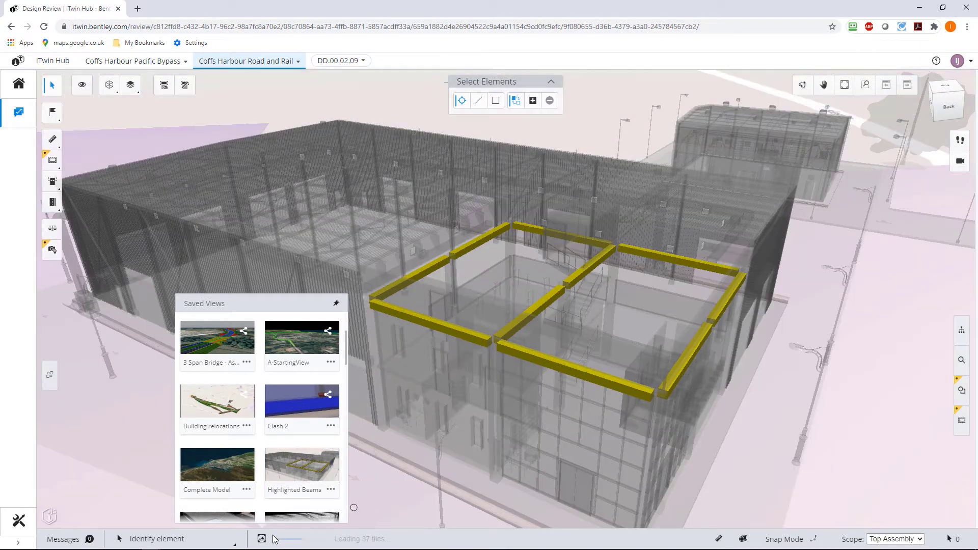
click(261, 539)
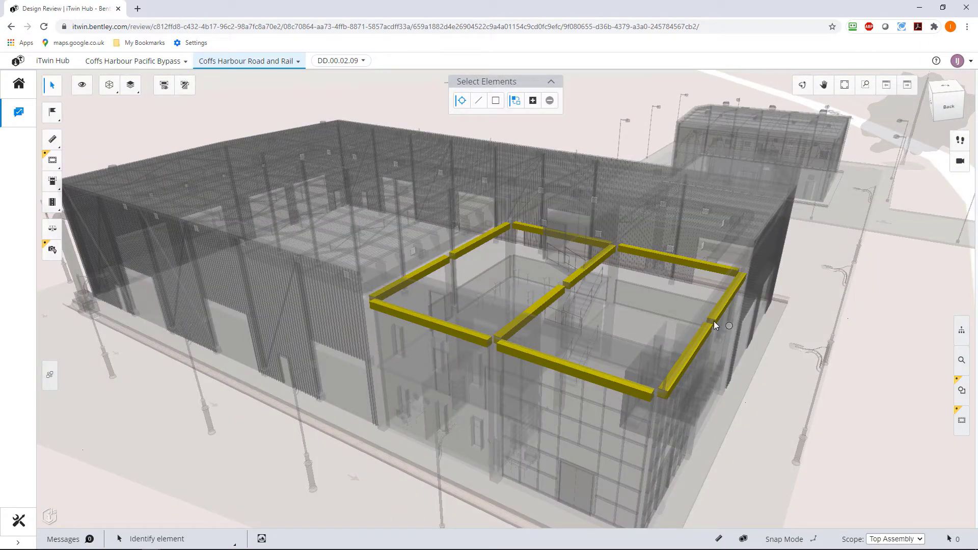
- Examine the properties of the front-left yellow concrete beam down to its structural quantities, then close them and deselect the beam
click(486, 342)
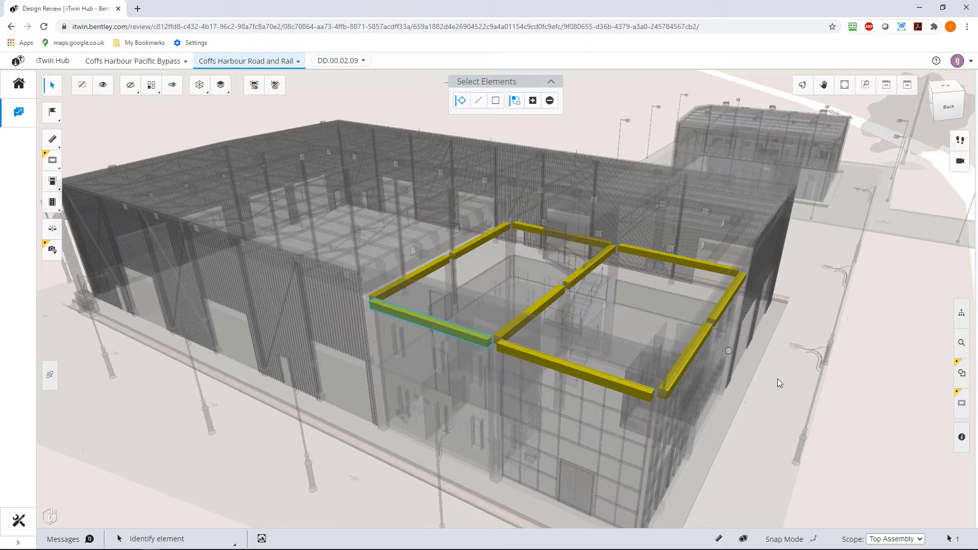
click(961, 441)
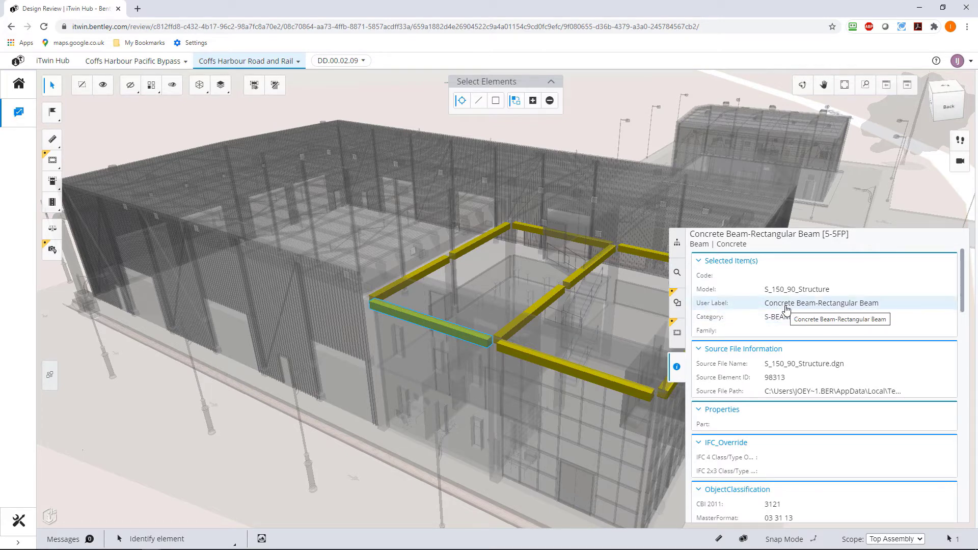
scroll(787, 309, down, 2)
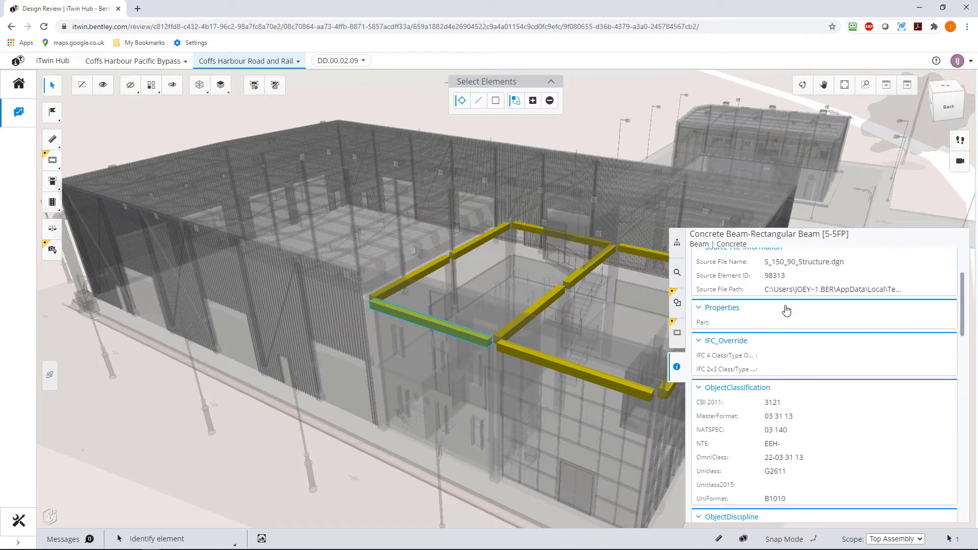
scroll(787, 309, down, 6)
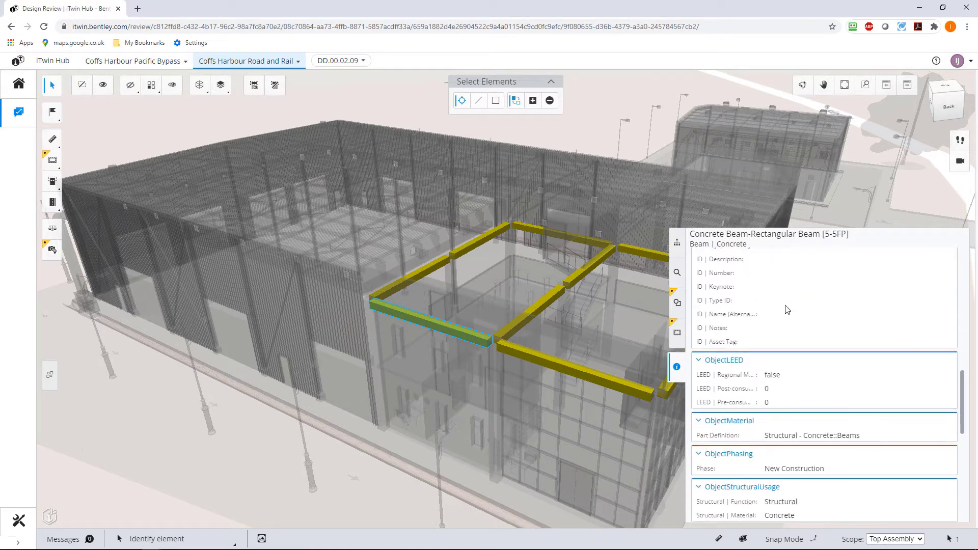
scroll(787, 310, down, 2)
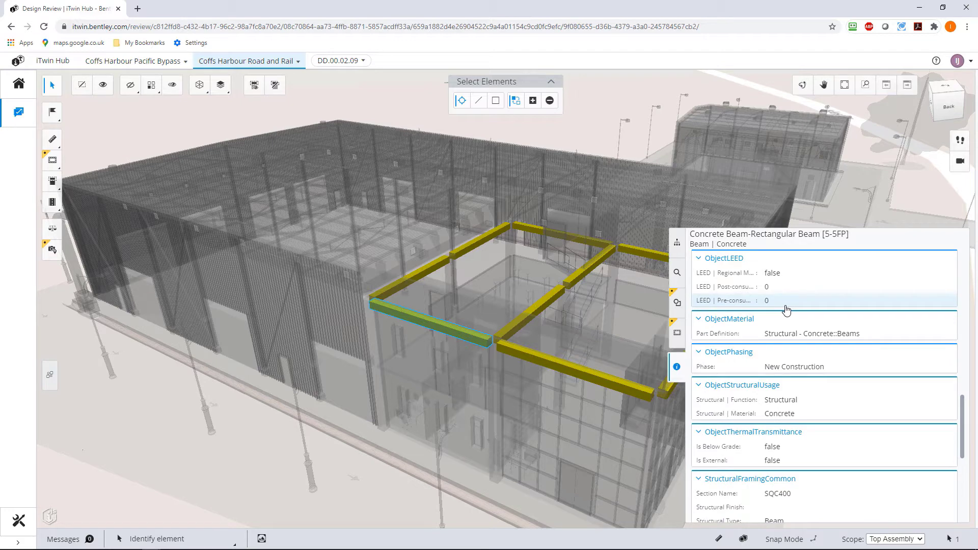
scroll(787, 310, down, 3)
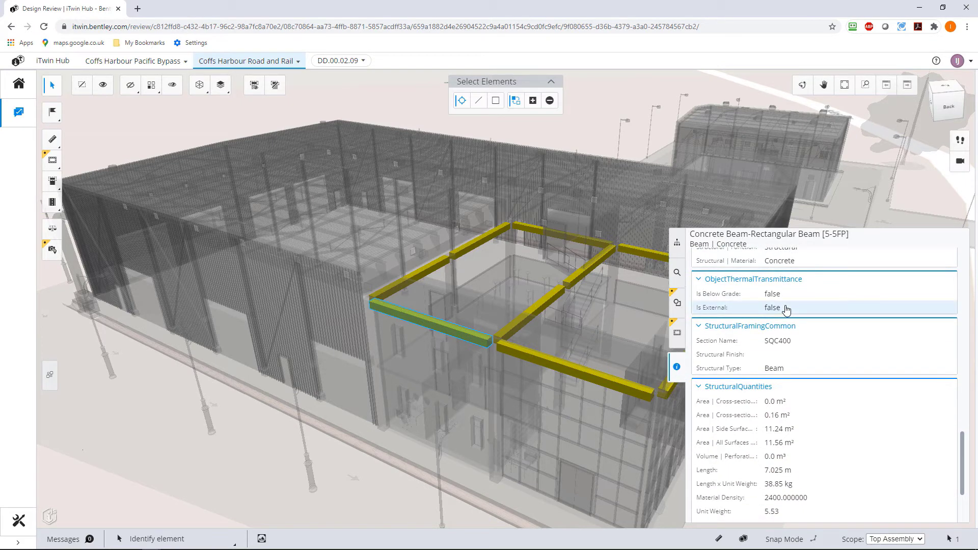
scroll(786, 309, down, 2)
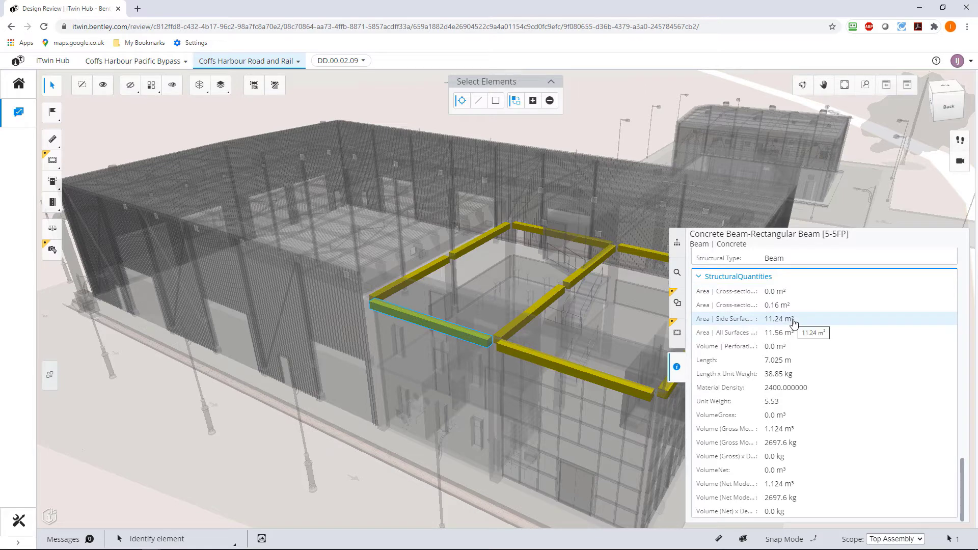
scroll(794, 322, up, 3)
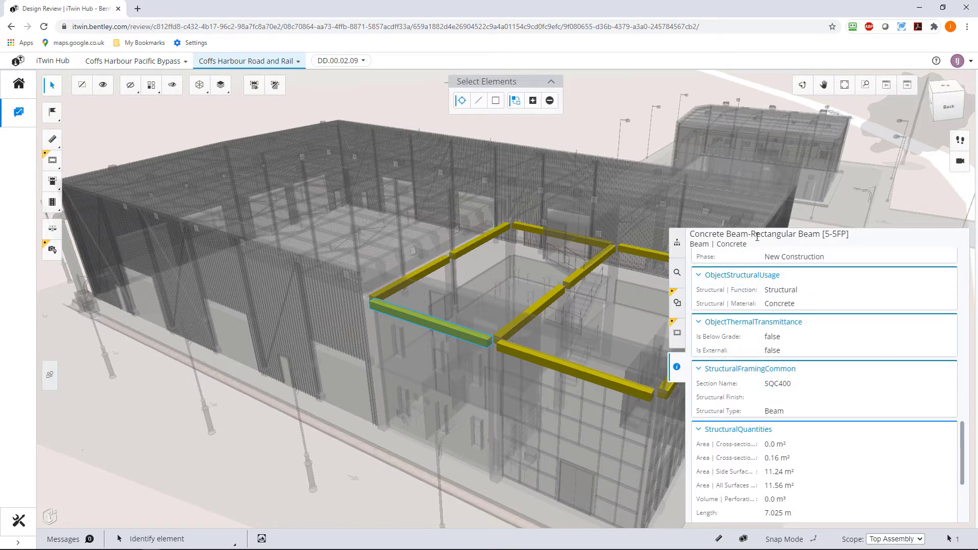
click(677, 367)
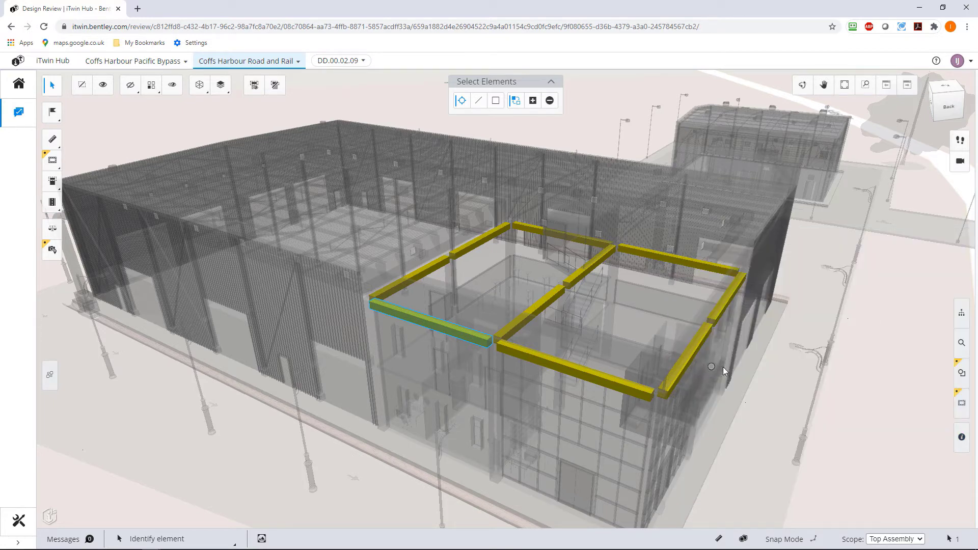
click(842, 403)
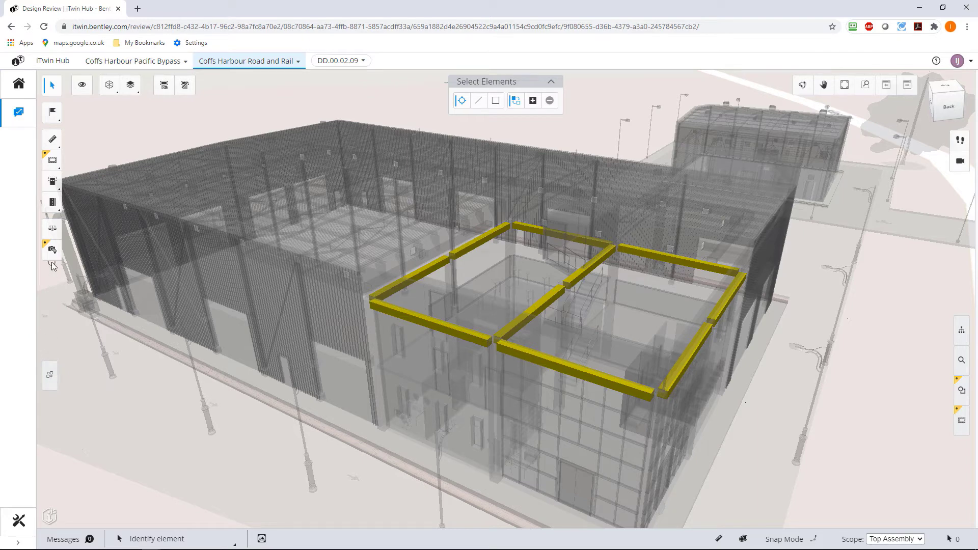
- Create a new data visualization entry named "Beams by length"
click(48, 376)
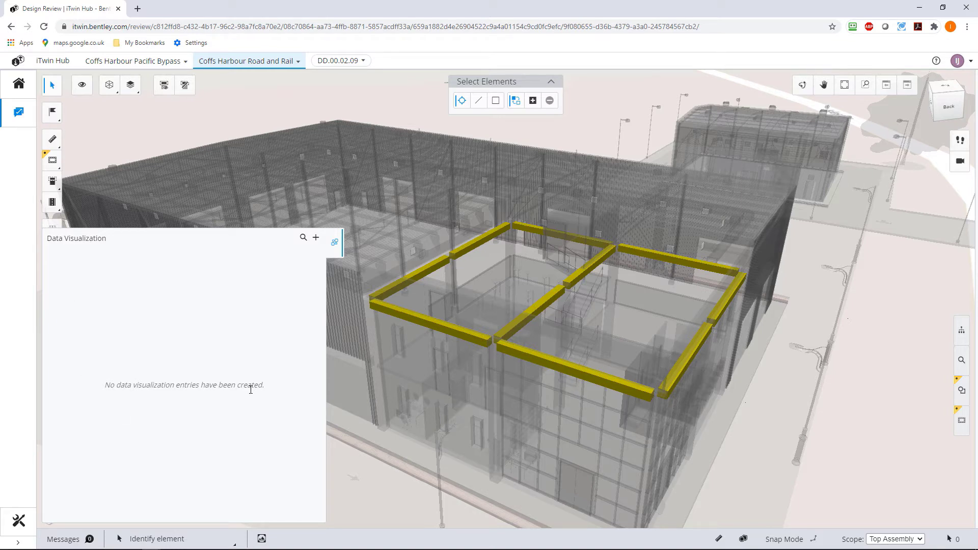
click(316, 240)
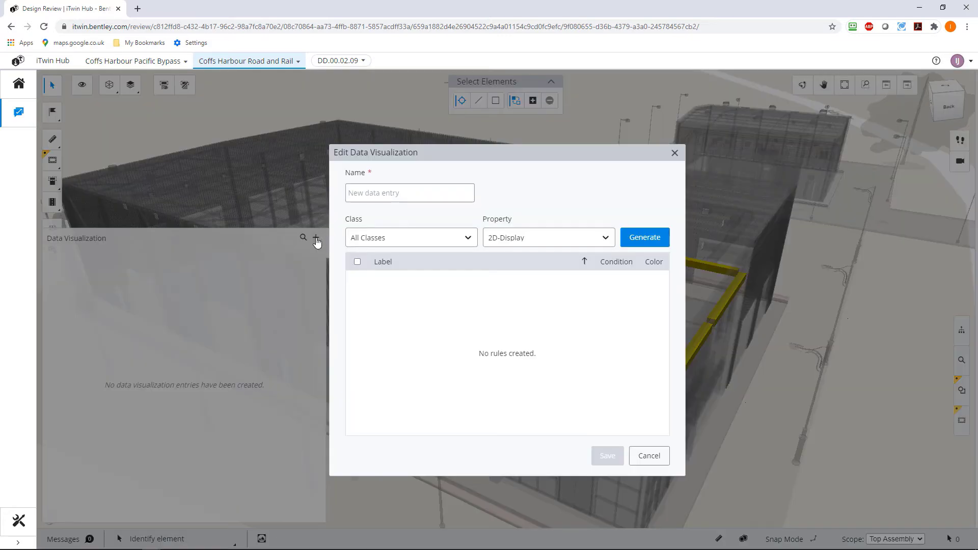
click(404, 194)
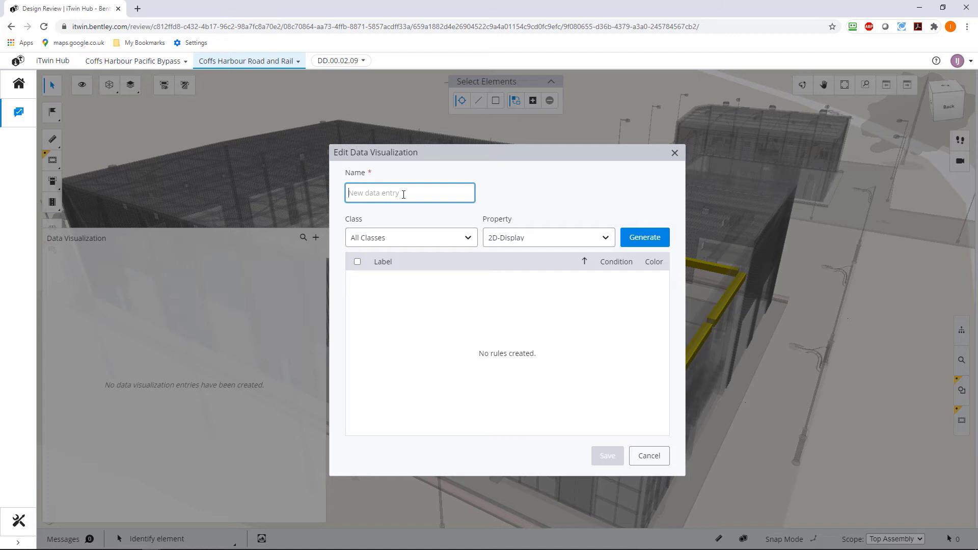
text(Beams by length)
key(Tab)
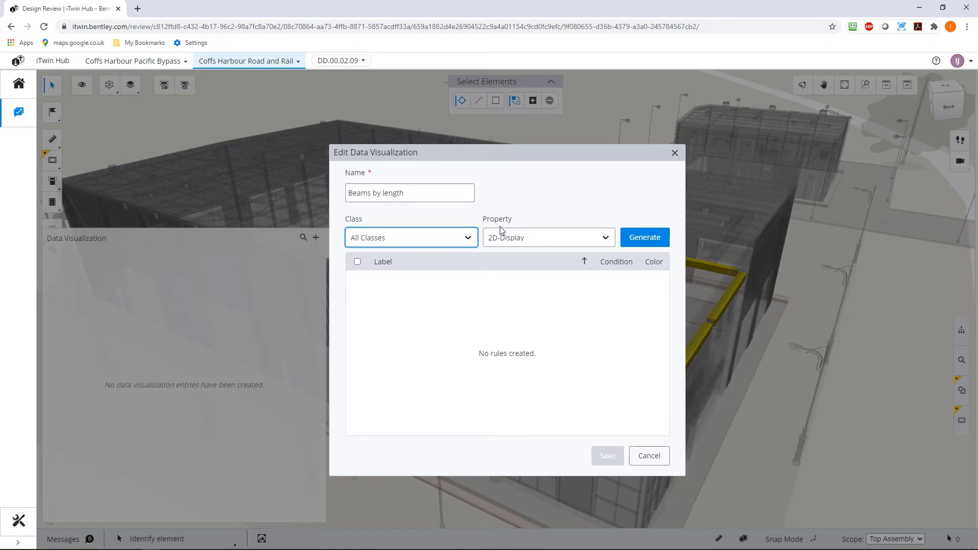
- Set the class of the data visualization to "Beam | Concrete"
click(469, 239)
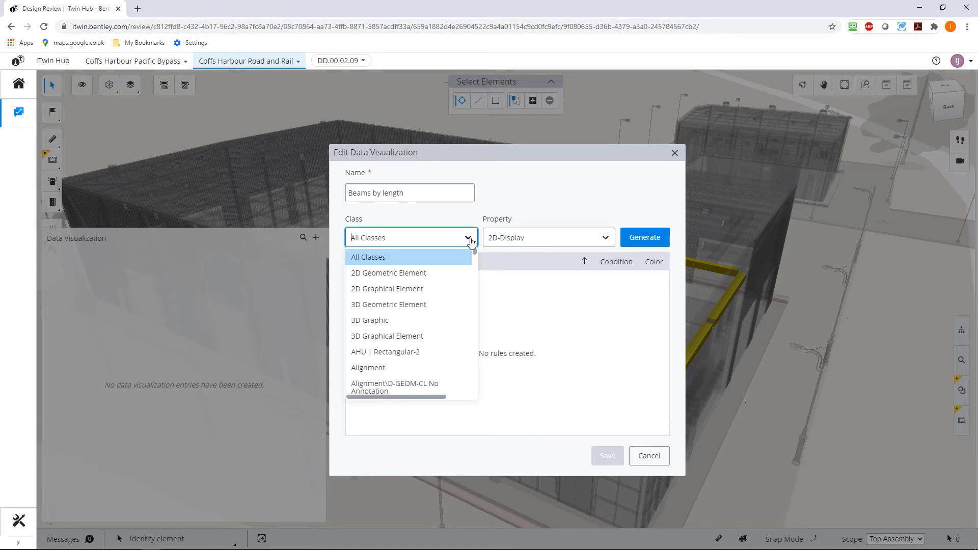
text(be)
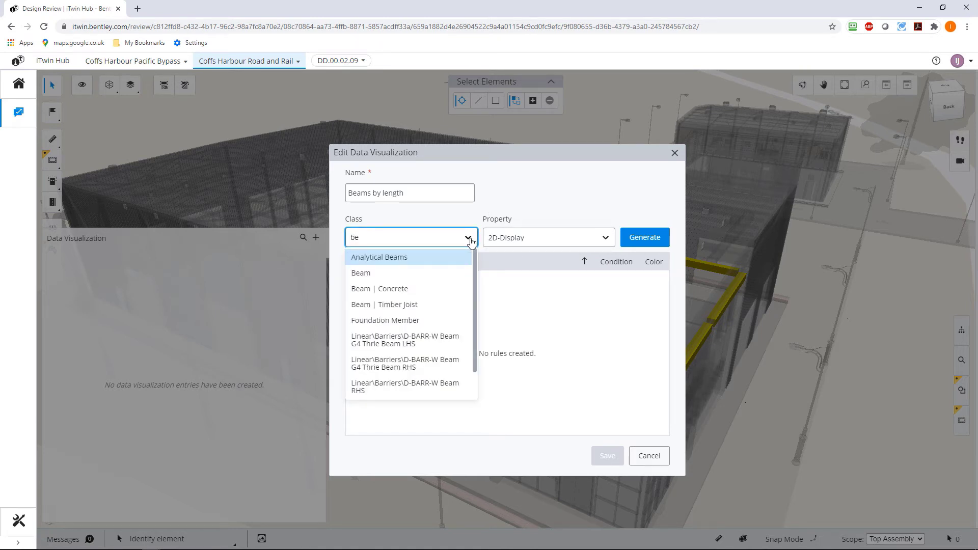
click(367, 289)
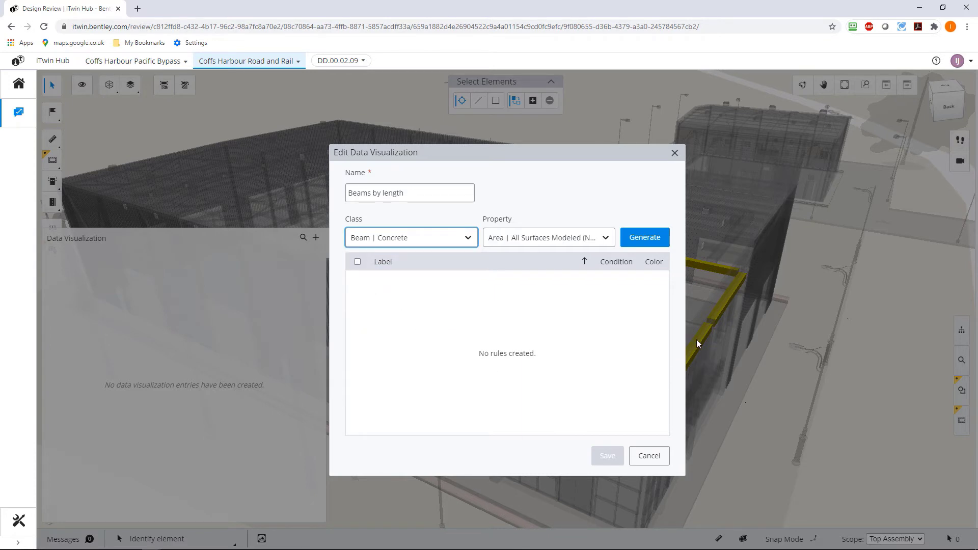
- Set the visualization's property to Length and generate its rules
click(606, 240)
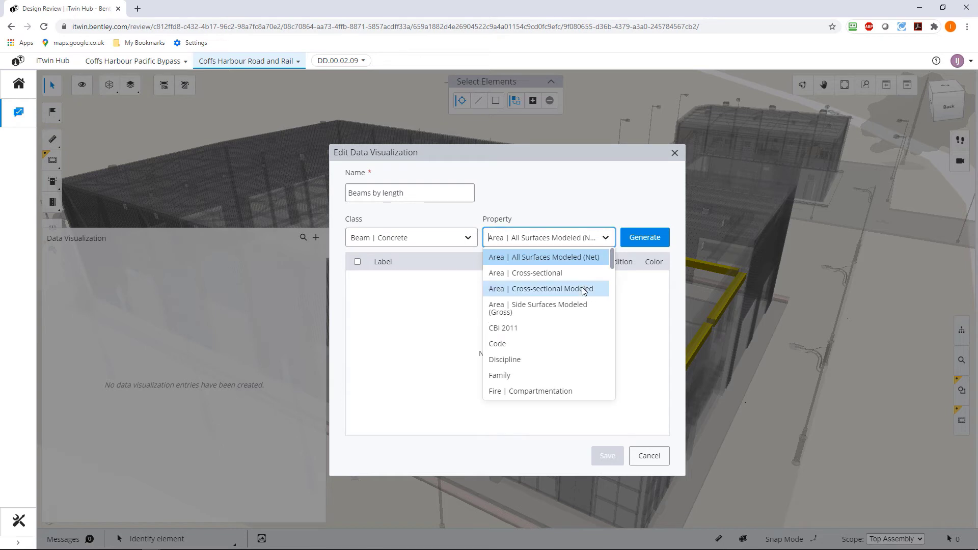
scroll(583, 291, down, 5)
scroll(584, 291, down, 8)
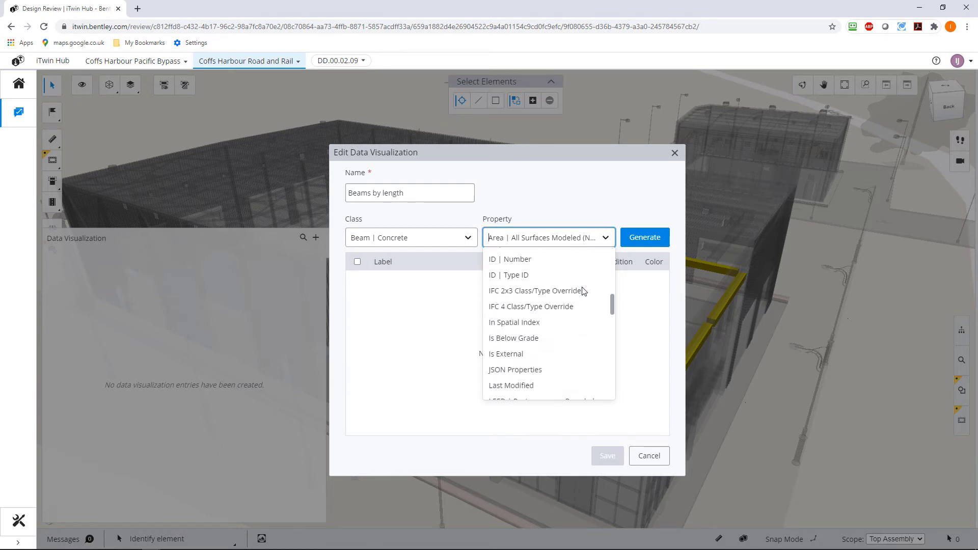
scroll(584, 291, up, 8)
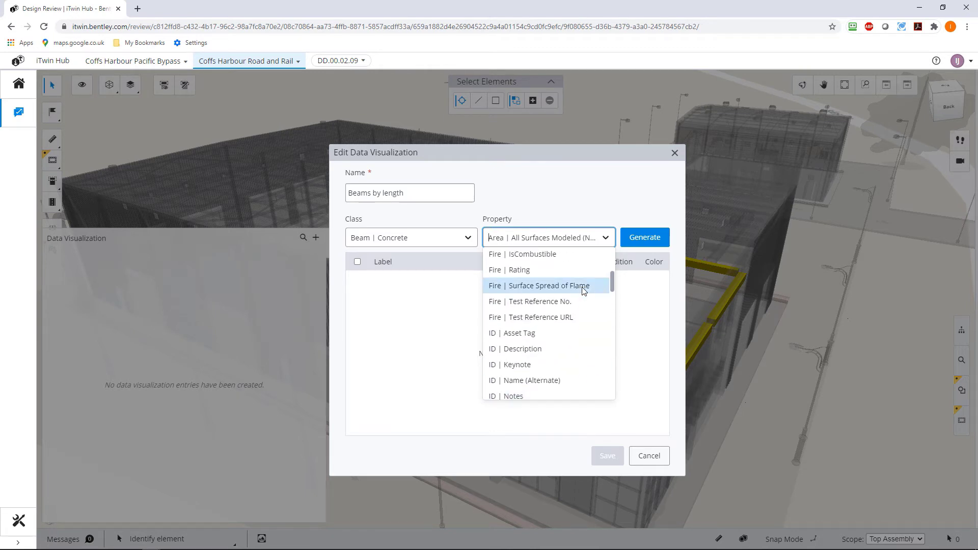
scroll(584, 289, up, 2)
scroll(577, 303, up, 2)
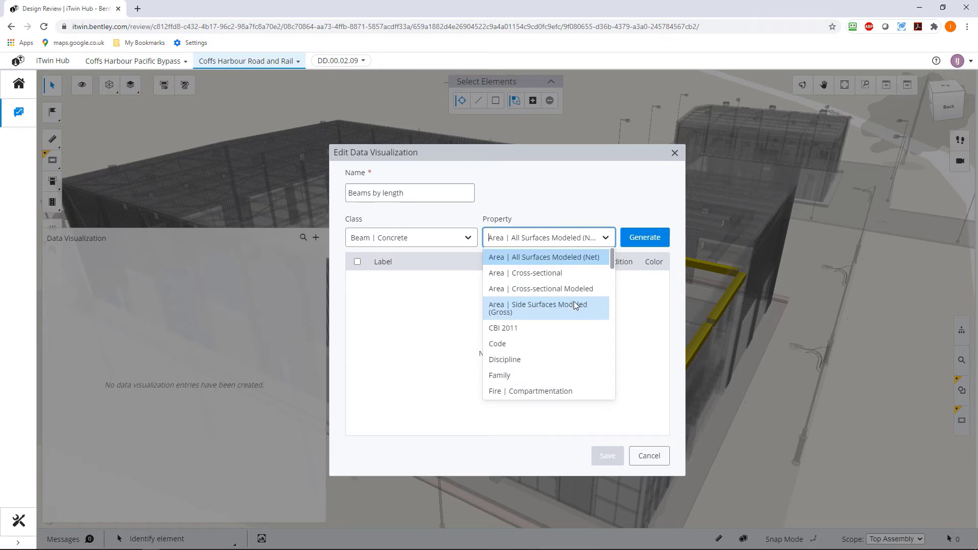
text(l)
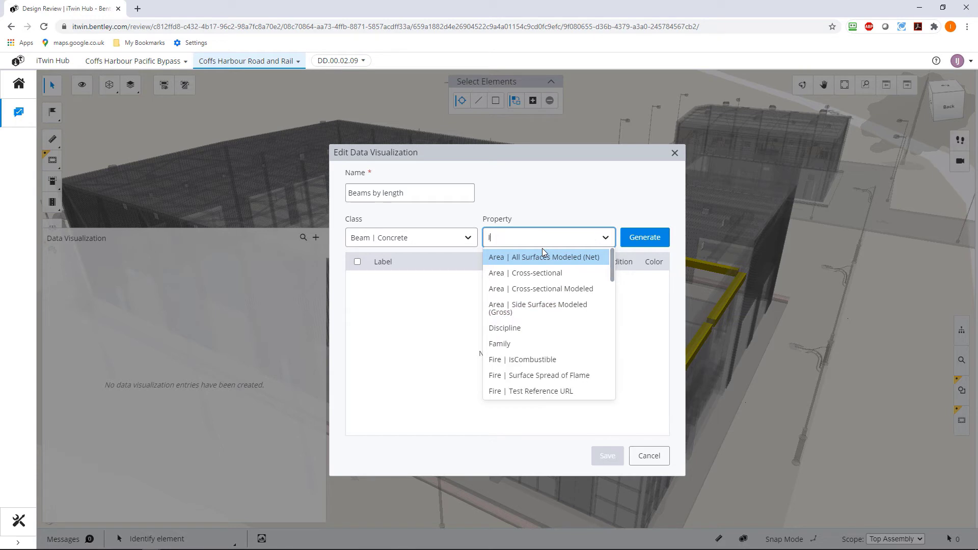
text(em)
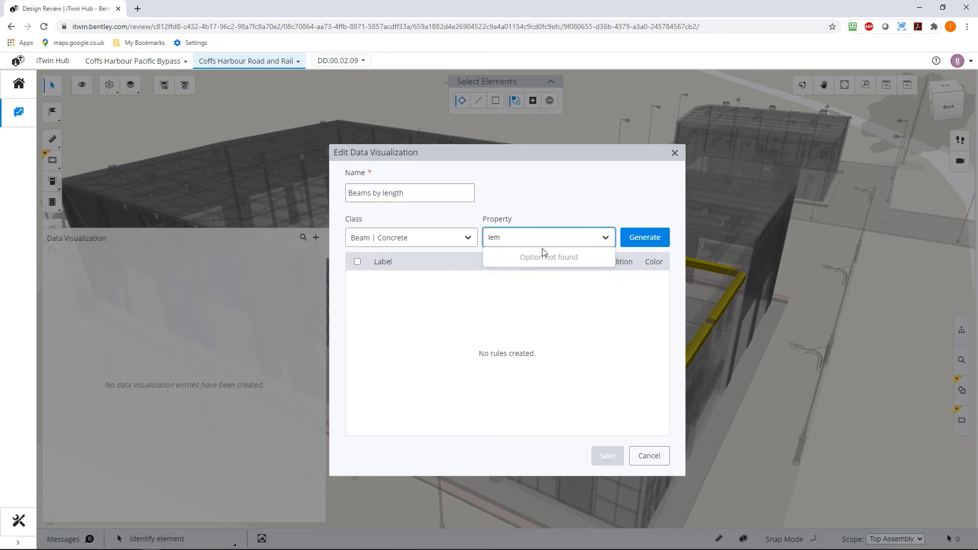
key(BackSpace)
text(ngh)
key(BackSpace)
key(BackSpace)
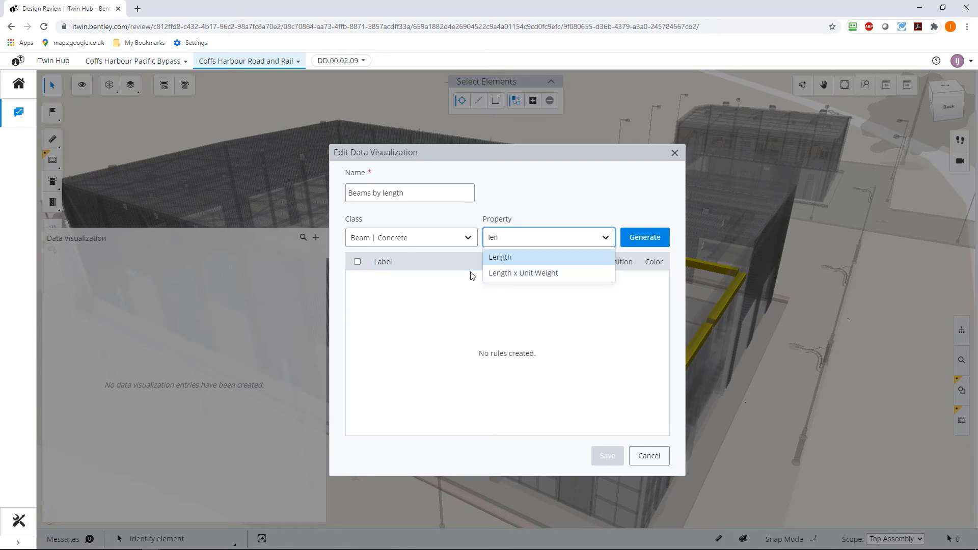
click(511, 258)
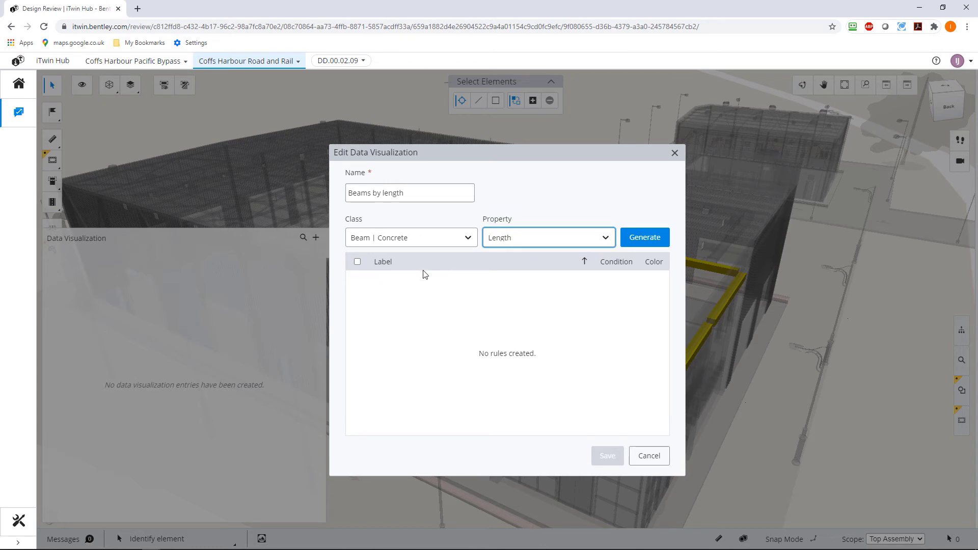
click(636, 241)
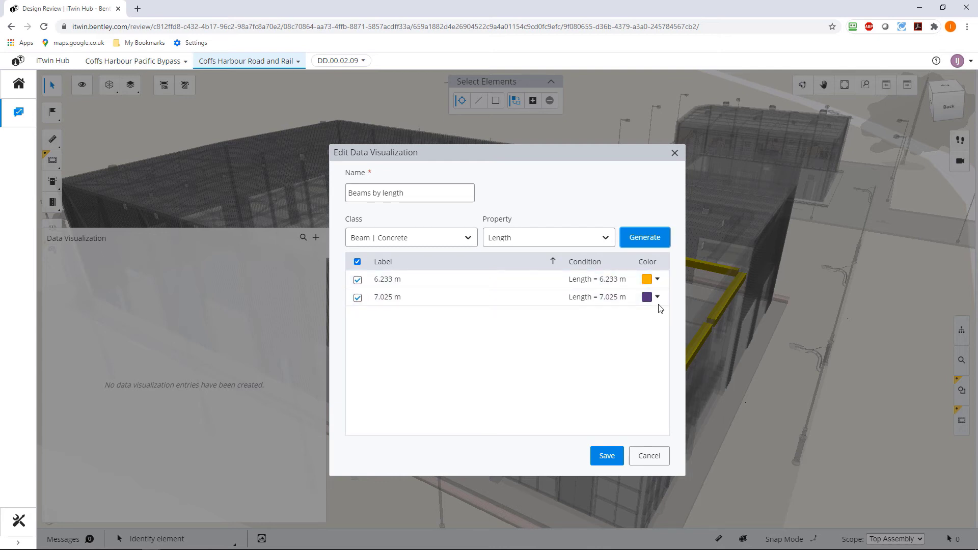
- Colour the 6.233 m rule green and the 7.025 m rule red, and save the data visualization
click(658, 280)
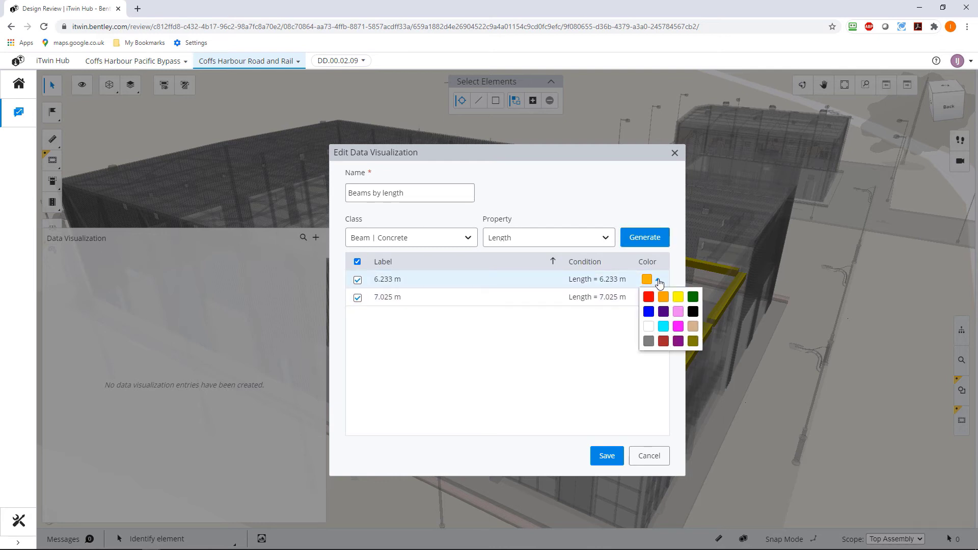
click(693, 297)
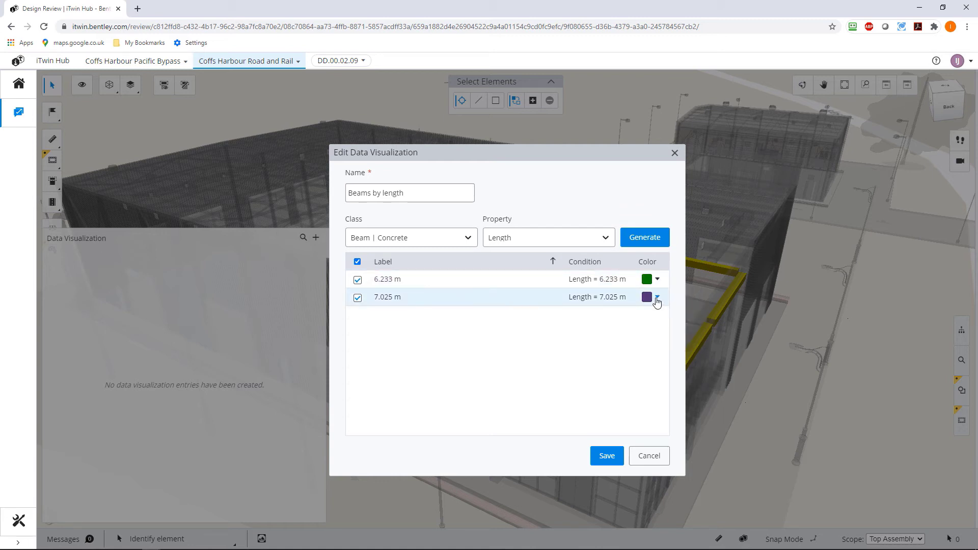
click(657, 299)
click(649, 314)
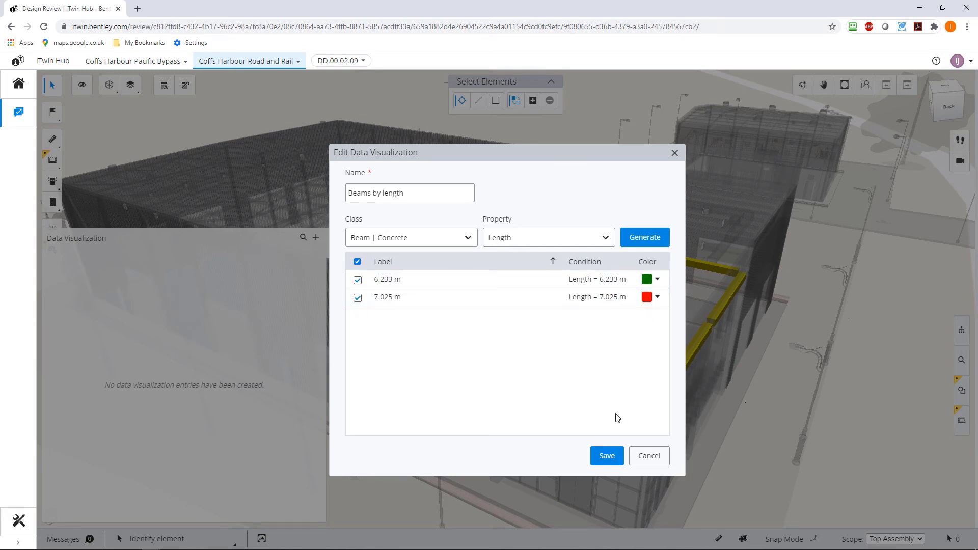
click(615, 456)
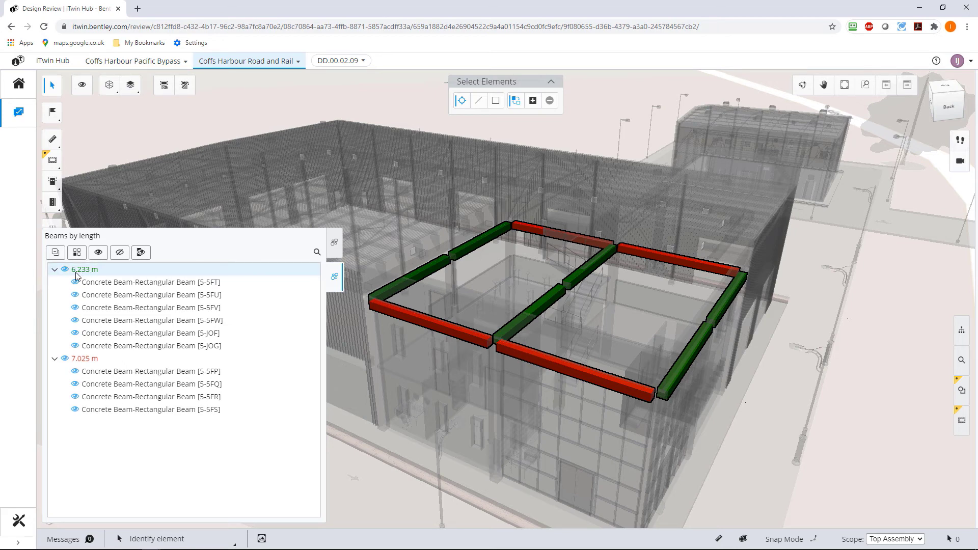
- Hide and reshow the 7.025 m group, the 6.233 m group and the single beam 5-5FT to inspect them in the model
click(64, 359)
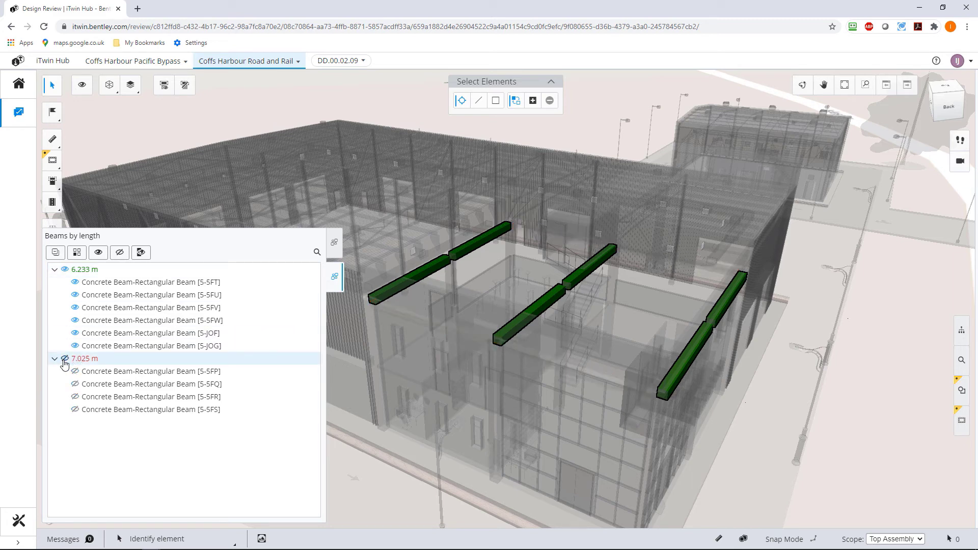
click(65, 270)
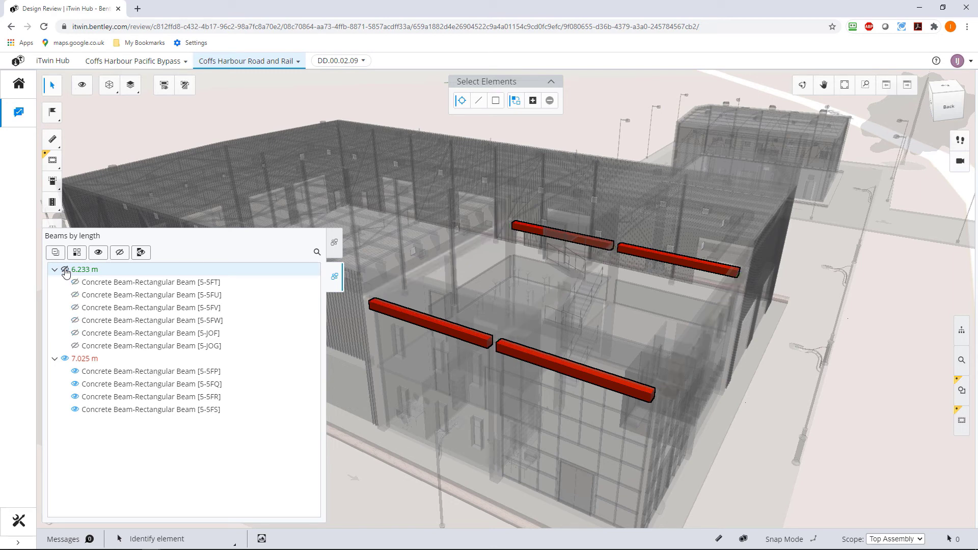
click(65, 270)
click(75, 283)
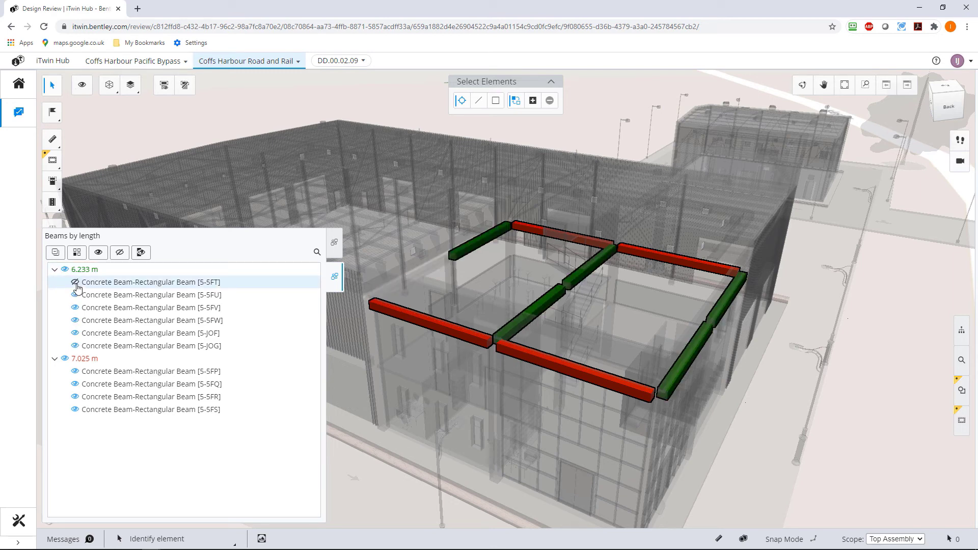
click(75, 283)
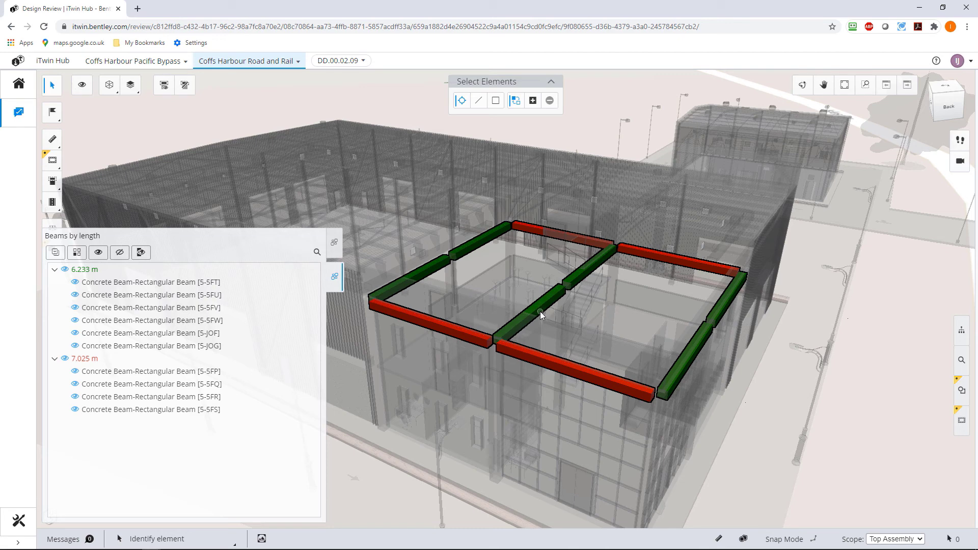
mouse_move(540, 312)
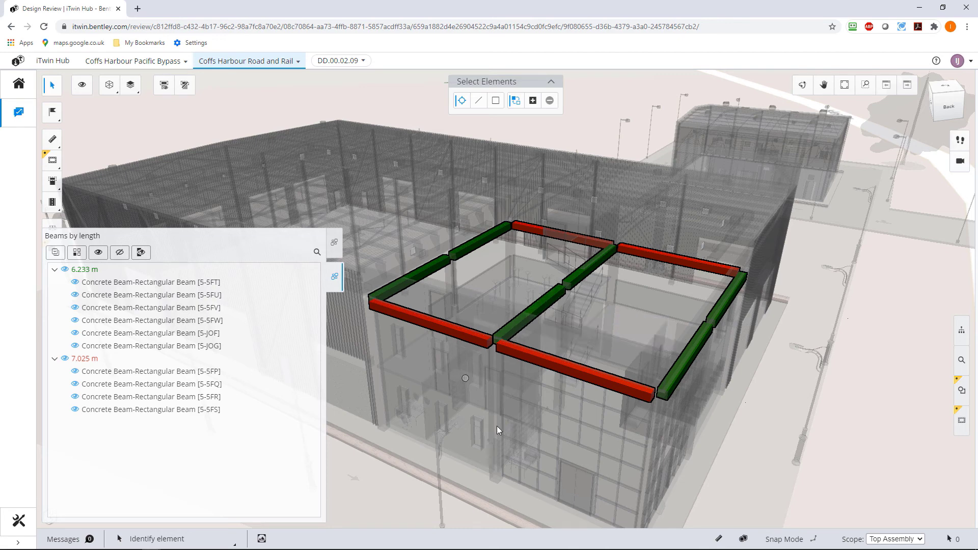